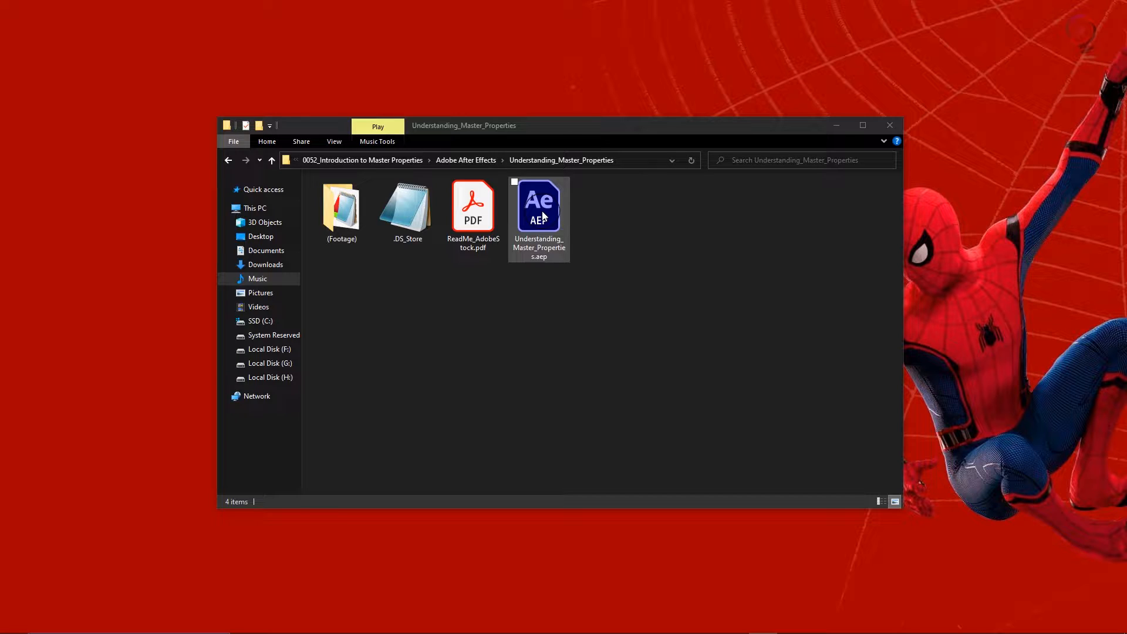
- Open the project file Understanding_Master_Properties.aep in After Effects
click(542, 216)
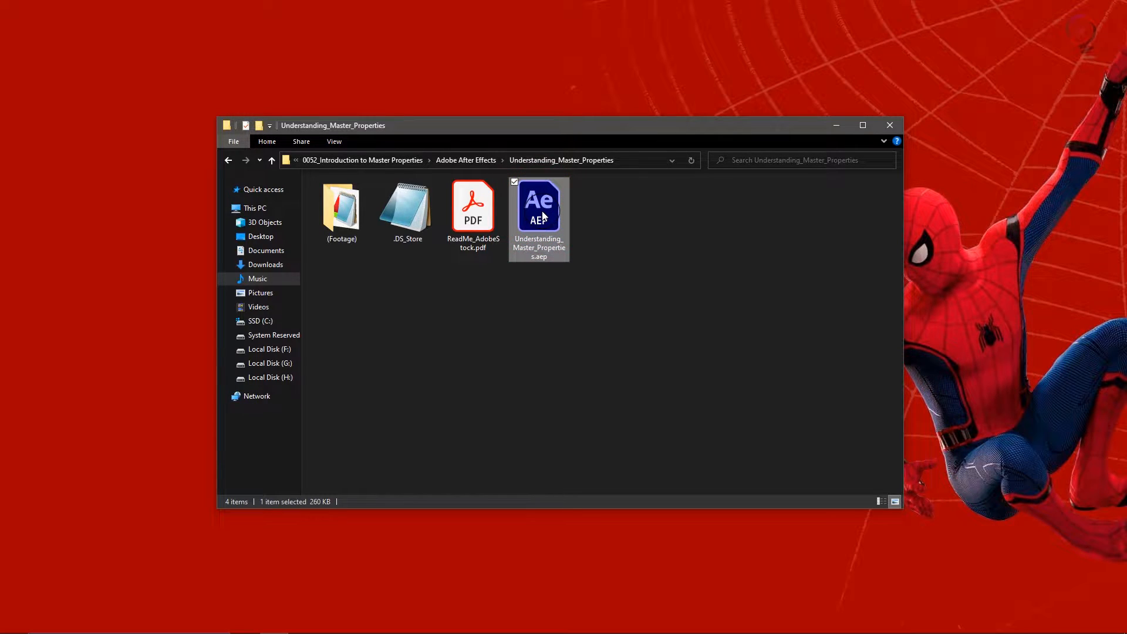
double_click(542, 216)
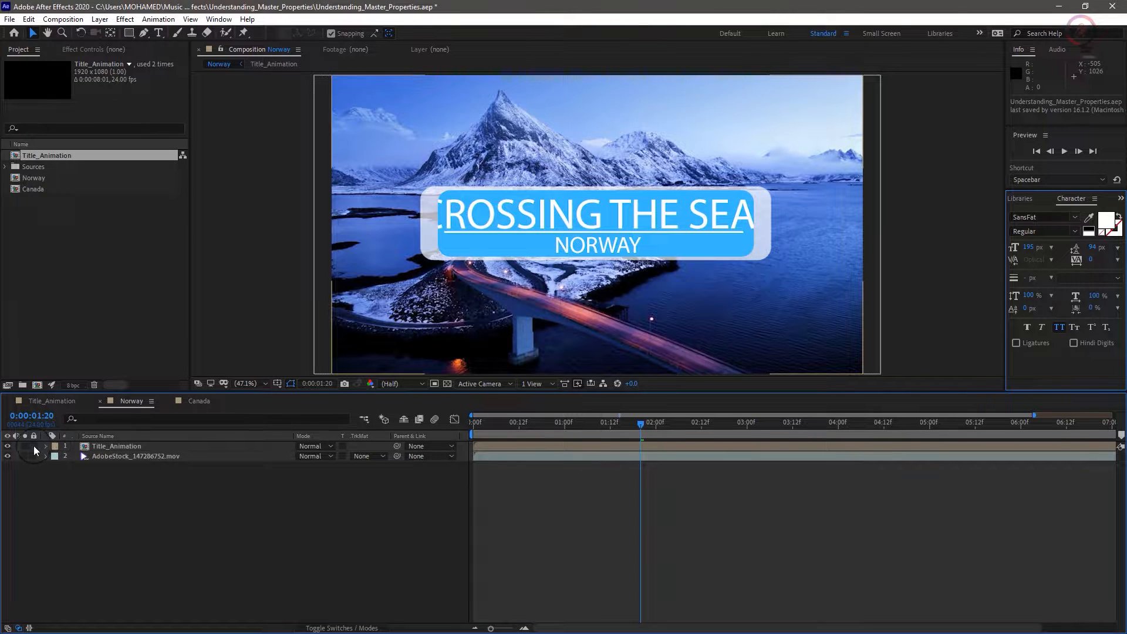
- Toggle the visibility of the Title_Animation and AdobeStock_147286752.mov layers in the Norway composition off and back on
click(7, 446)
click(7, 446)
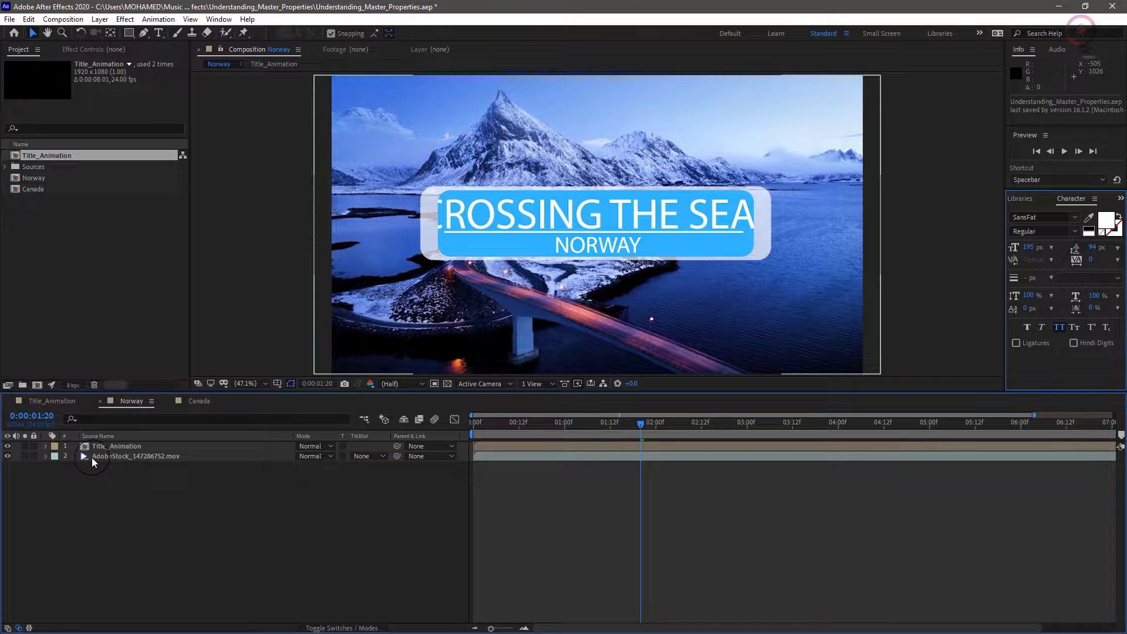
click(7, 456)
click(7, 456)
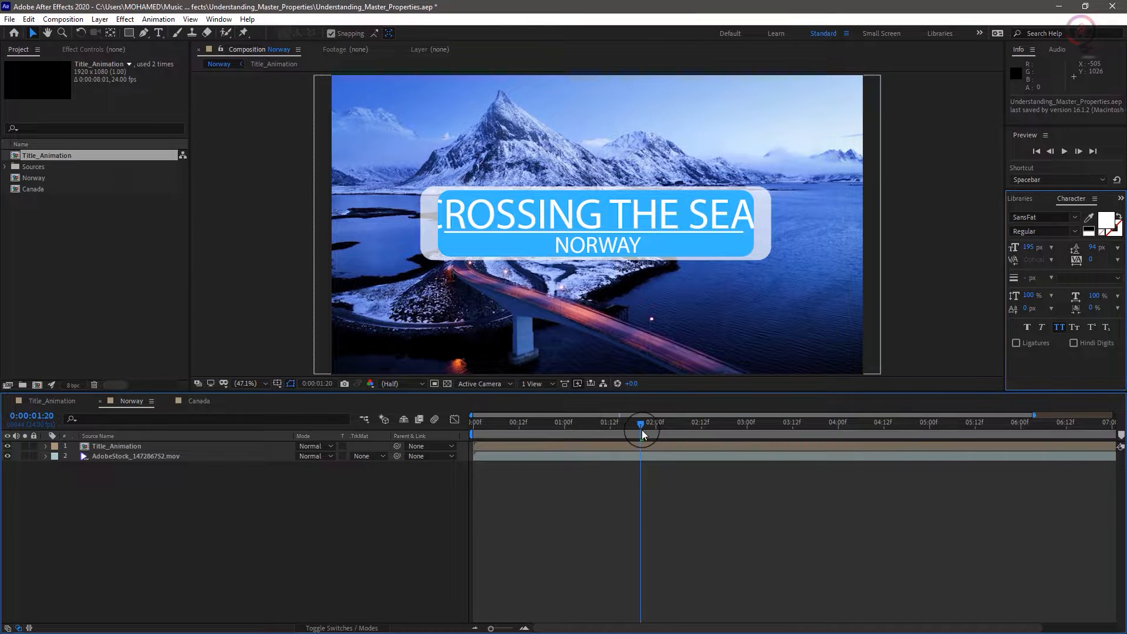
- Preview the Norway composition from its first frame and stop playback
drag(641, 423, 452, 443)
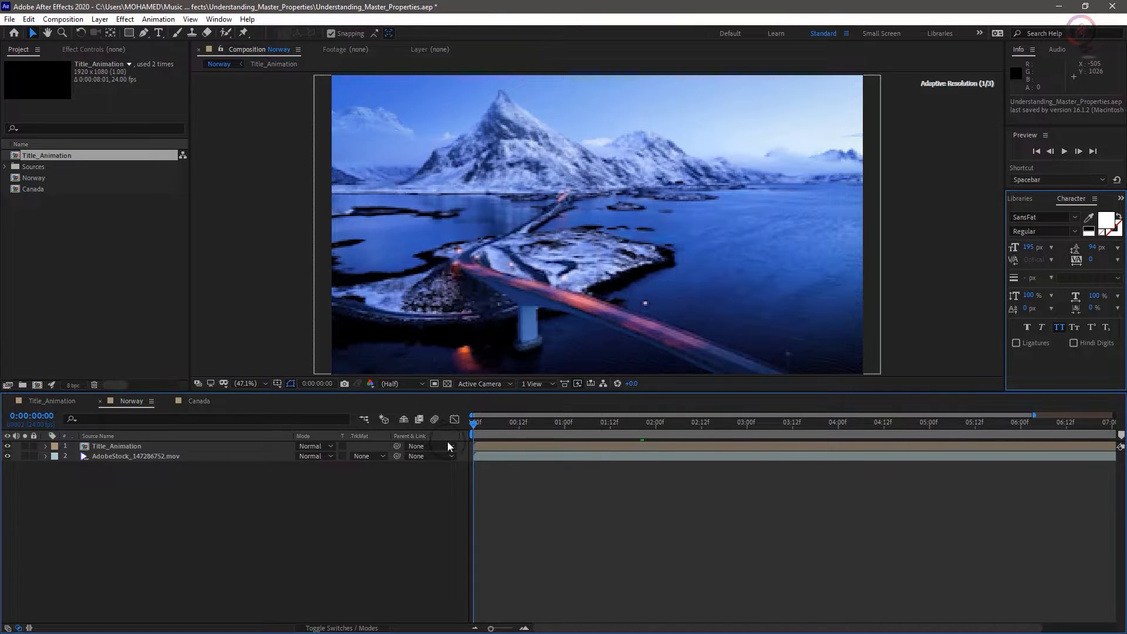
click(550, 477)
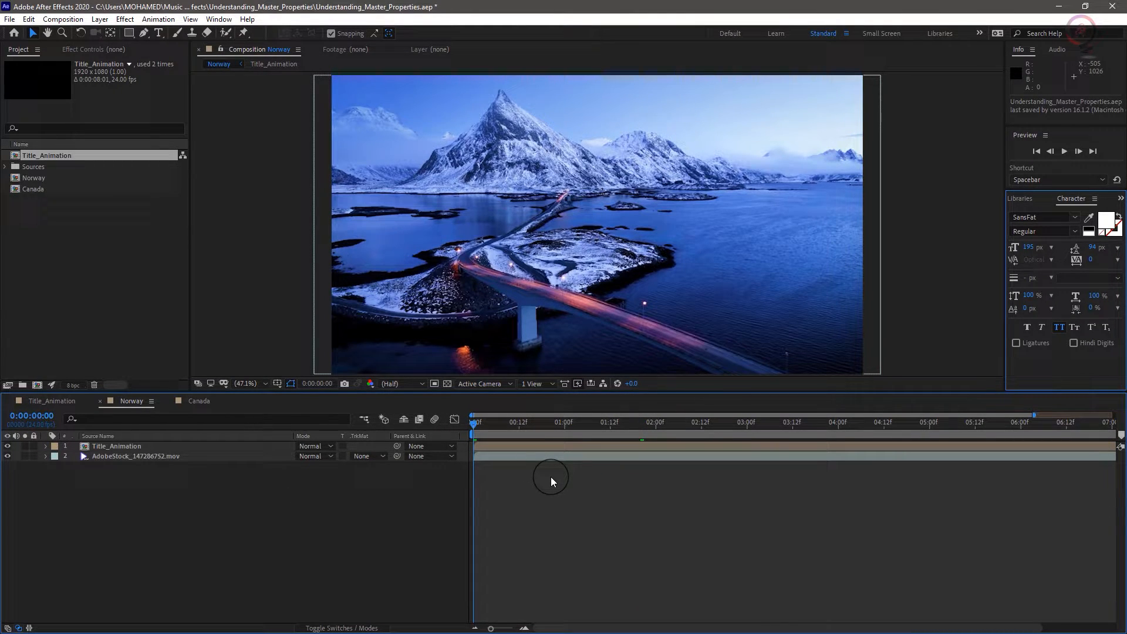
key(space)
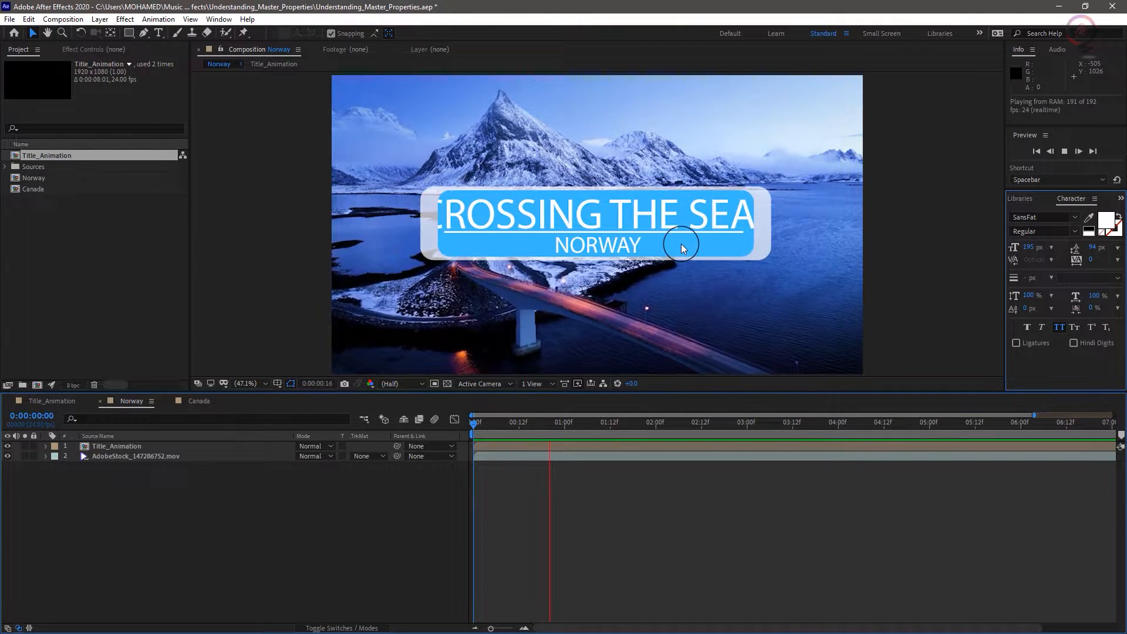
key(space)
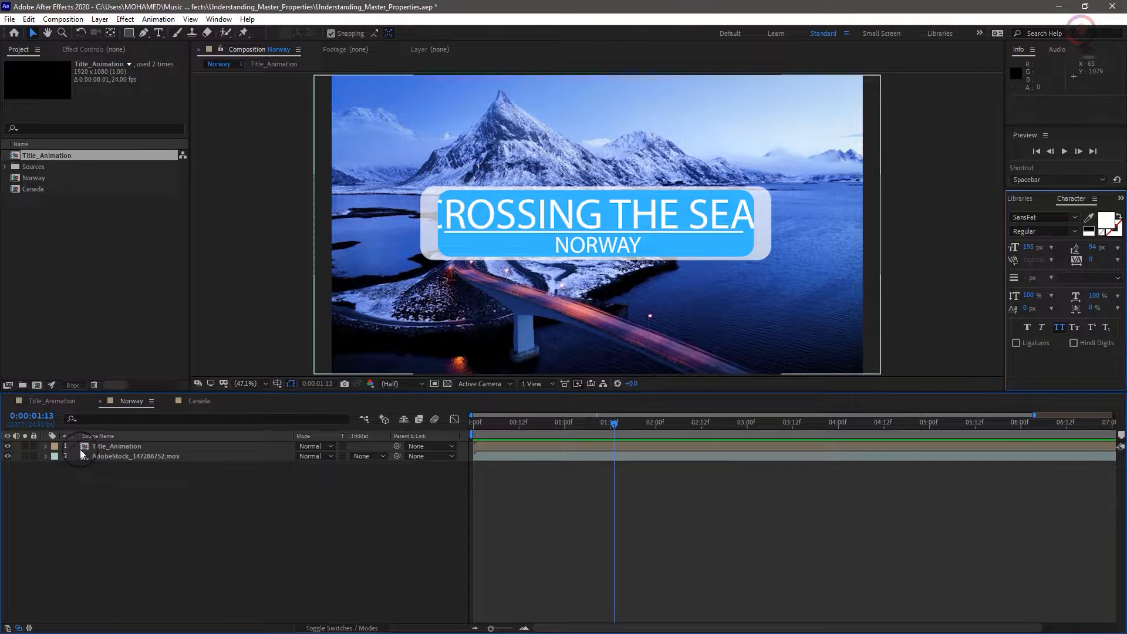
- Expand the Title_Animation layer's properties, then open its nested composition at time 0:00:01:06
click(209, 444)
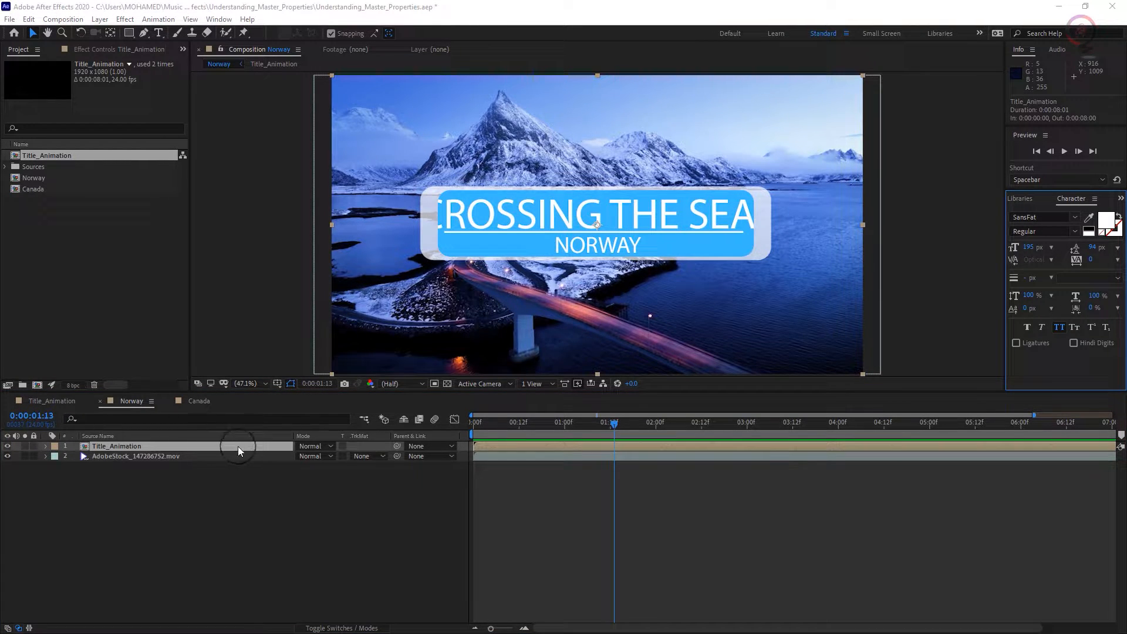
click(45, 445)
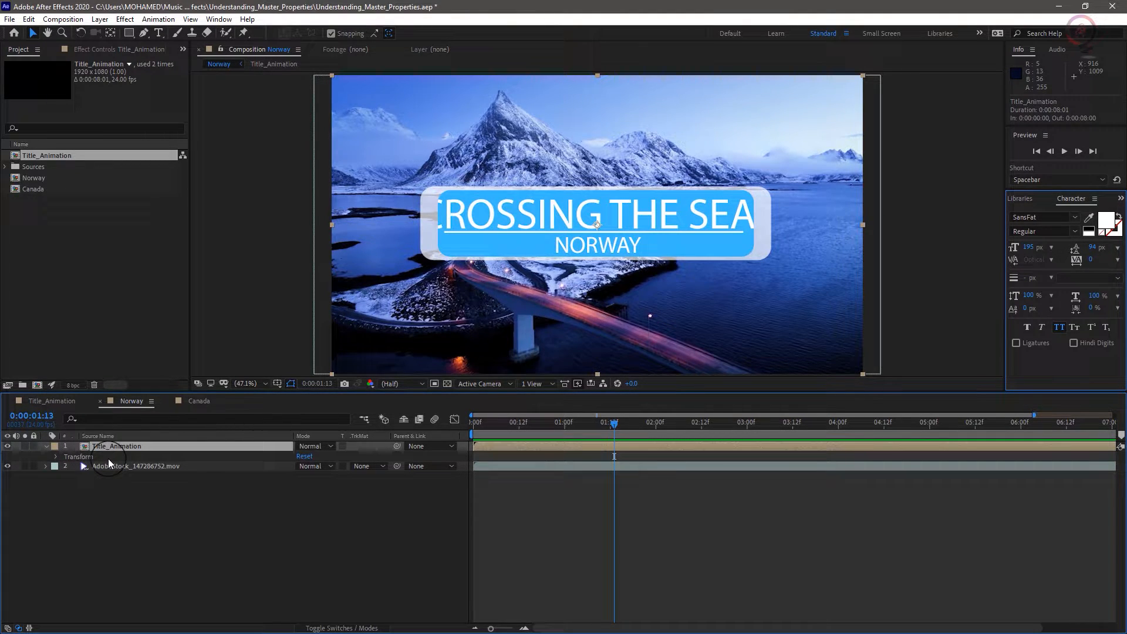
click(135, 446)
double_click(135, 446)
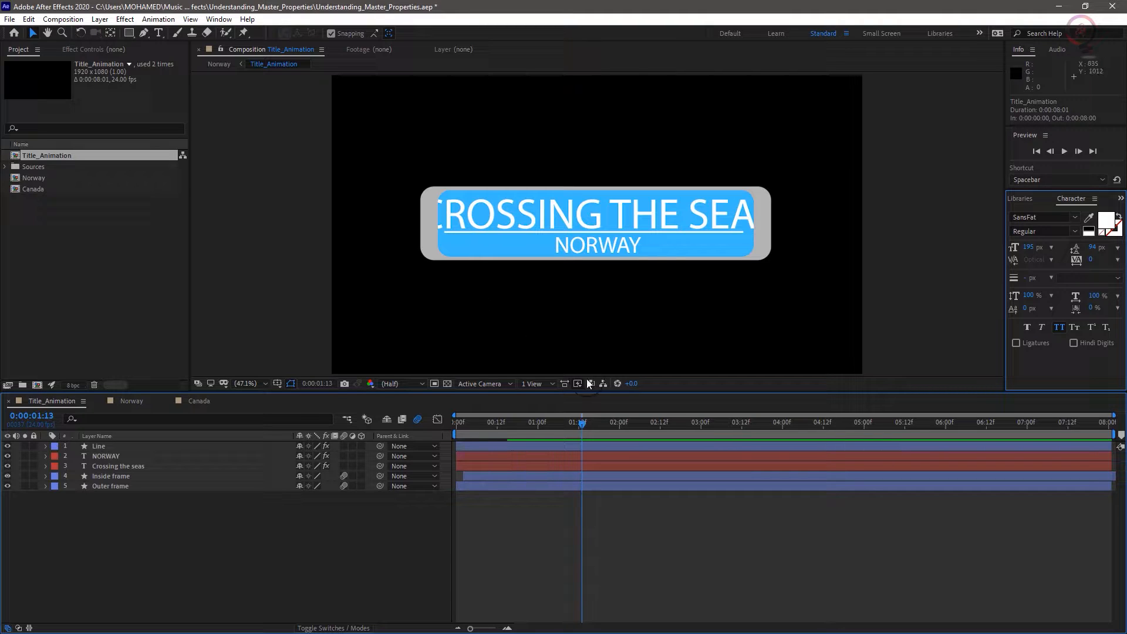
drag(573, 424, 559, 442)
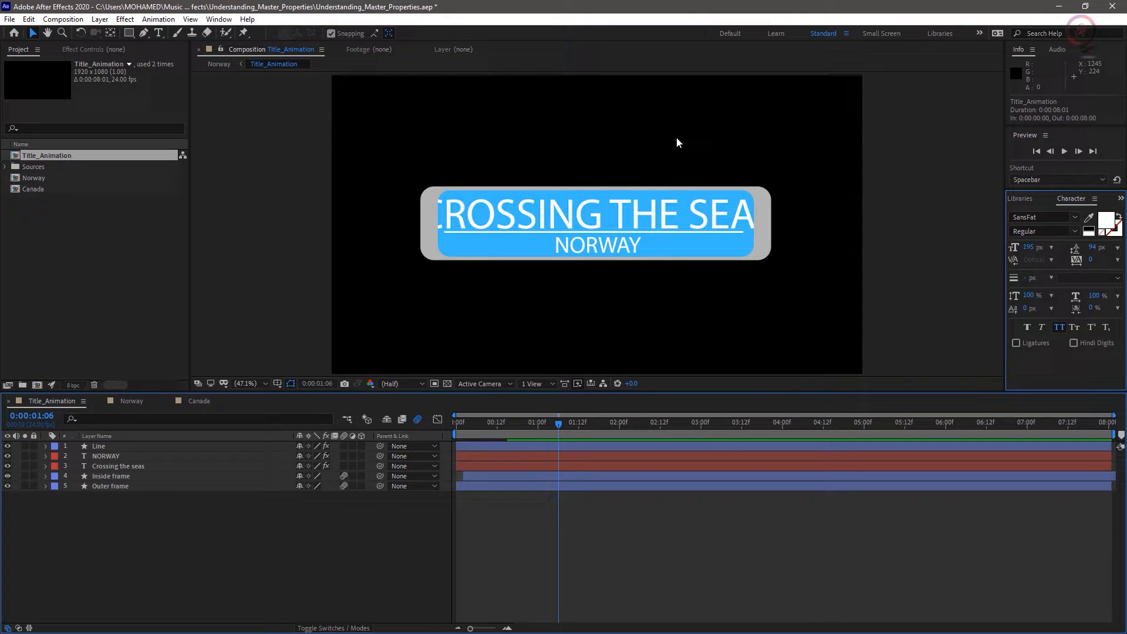
- Switch to the Essential Graphics workspace
click(730, 35)
click(979, 34)
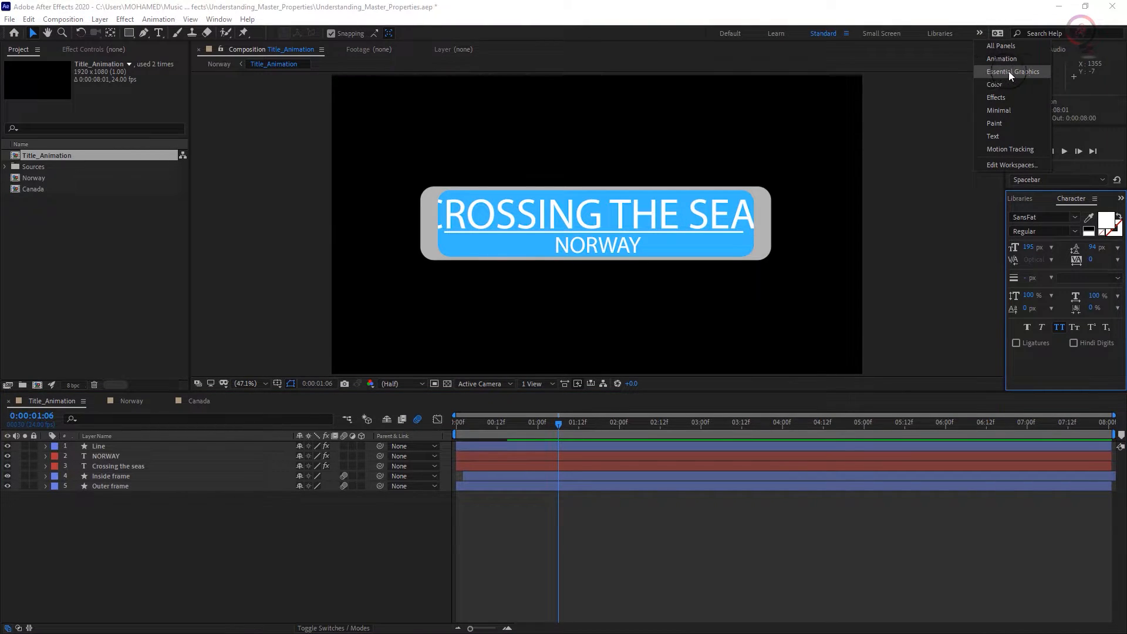
click(1030, 72)
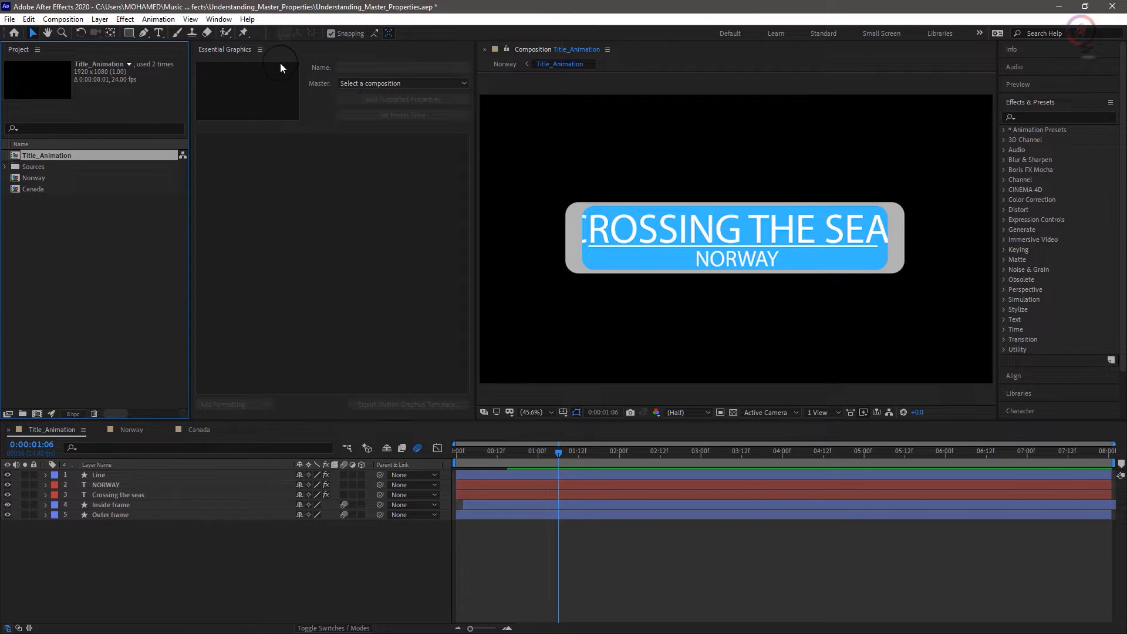
- Set Title_Animation as the master composition for Essential Graphics and solo its supported properties
click(457, 84)
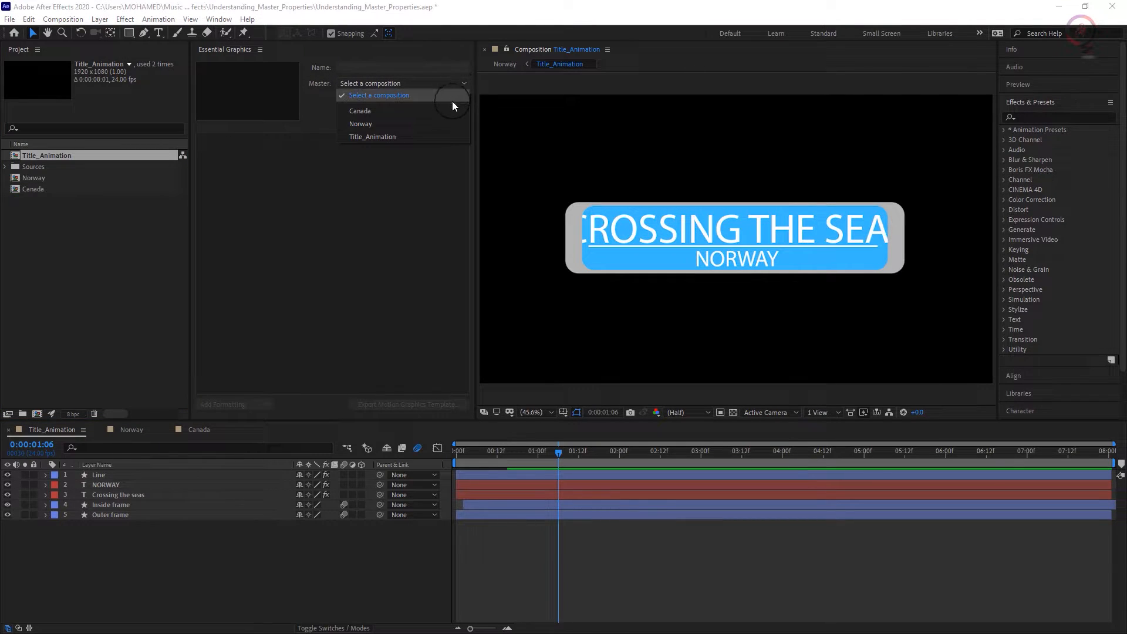
click(436, 141)
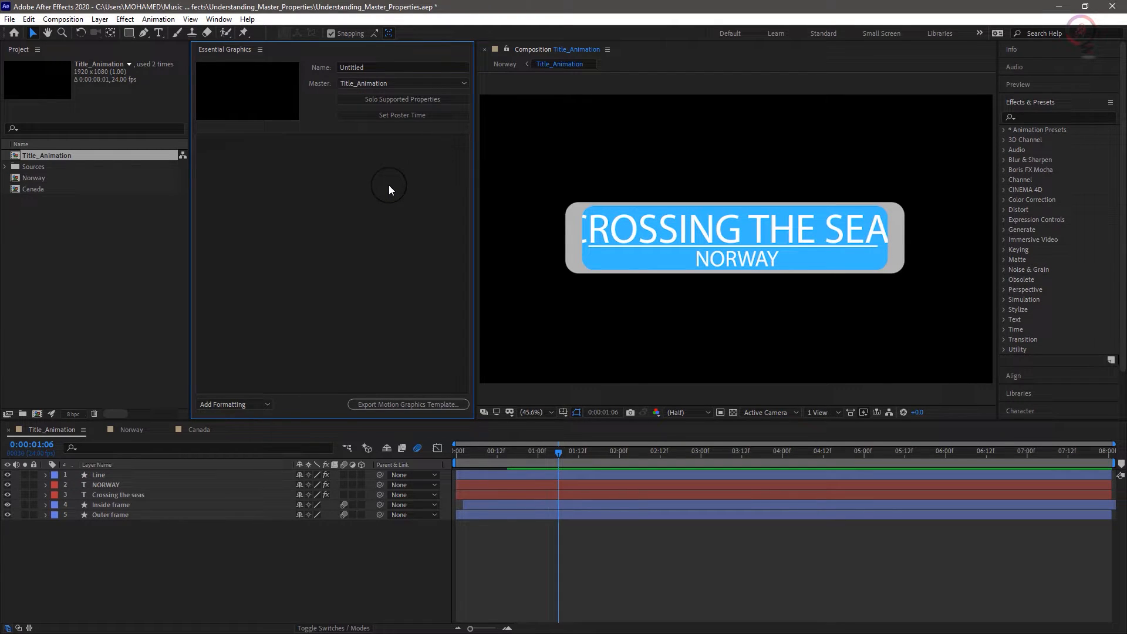
click(448, 101)
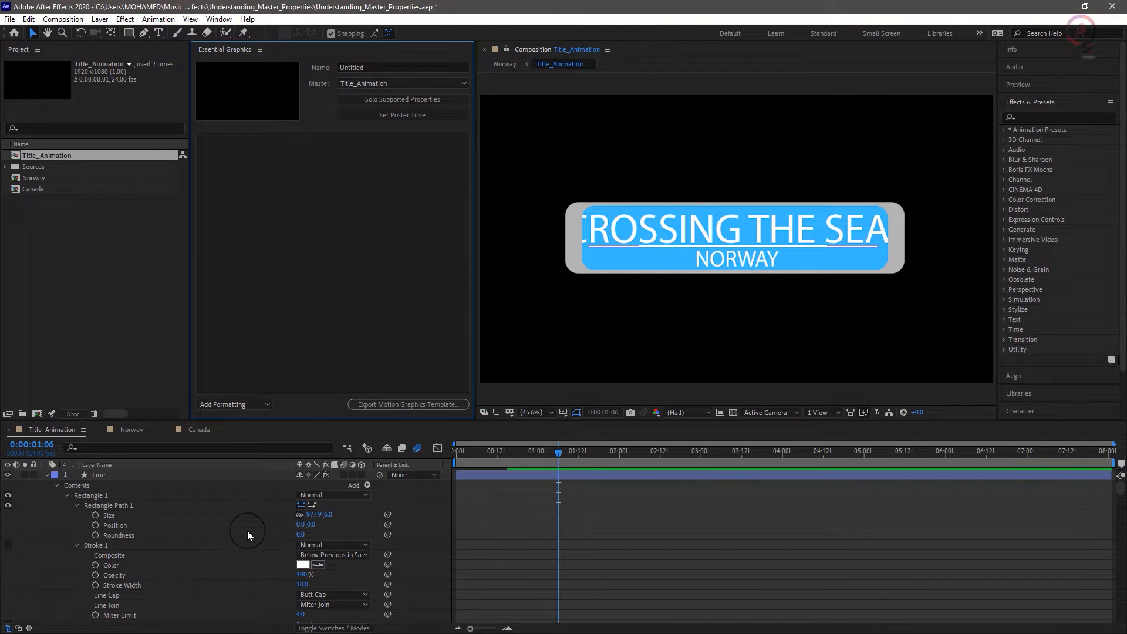
- Add the NORWAY text layer's Source Text property to Essential Graphics
scroll(248, 531, down, 10)
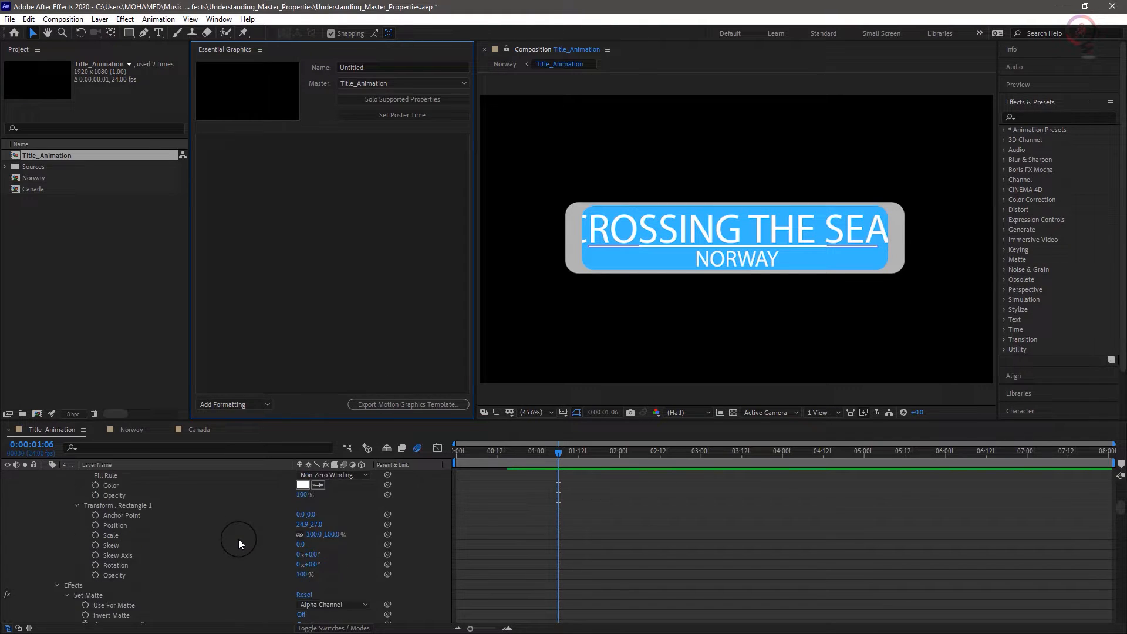
scroll(238, 539, down, 5)
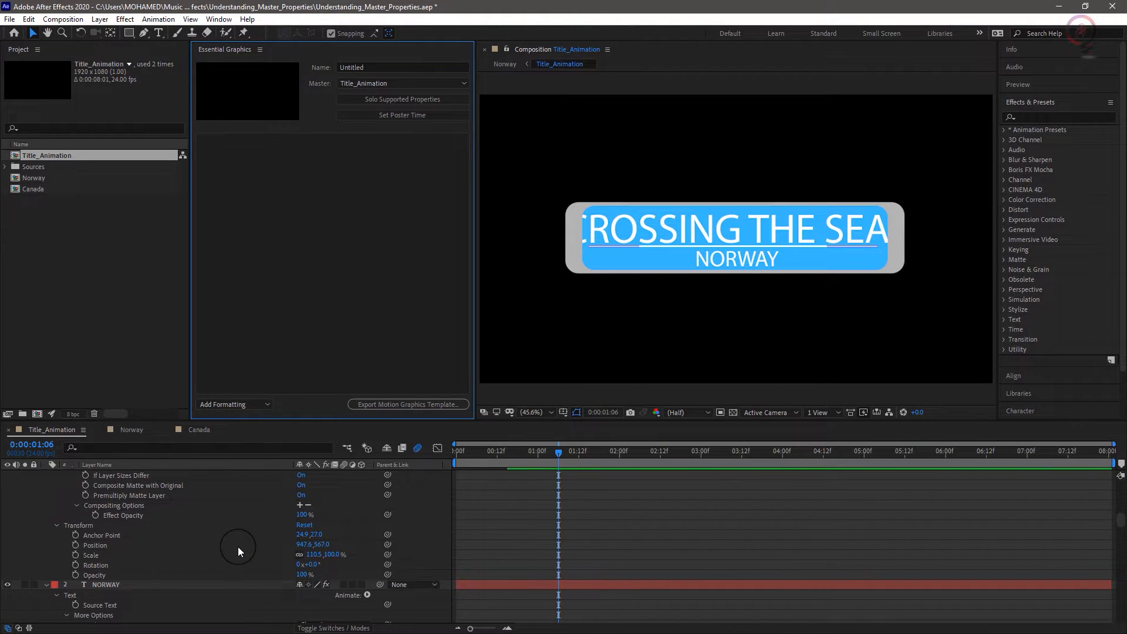
scroll(237, 547, down, 3)
scroll(238, 548, up, 5)
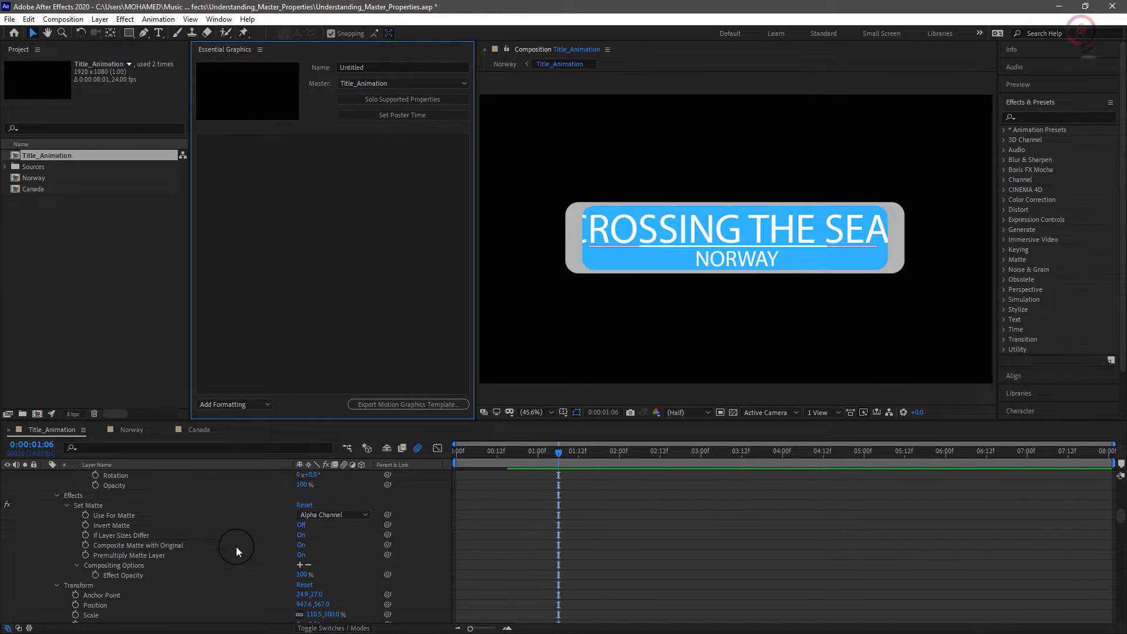
scroll(236, 547, up, 5)
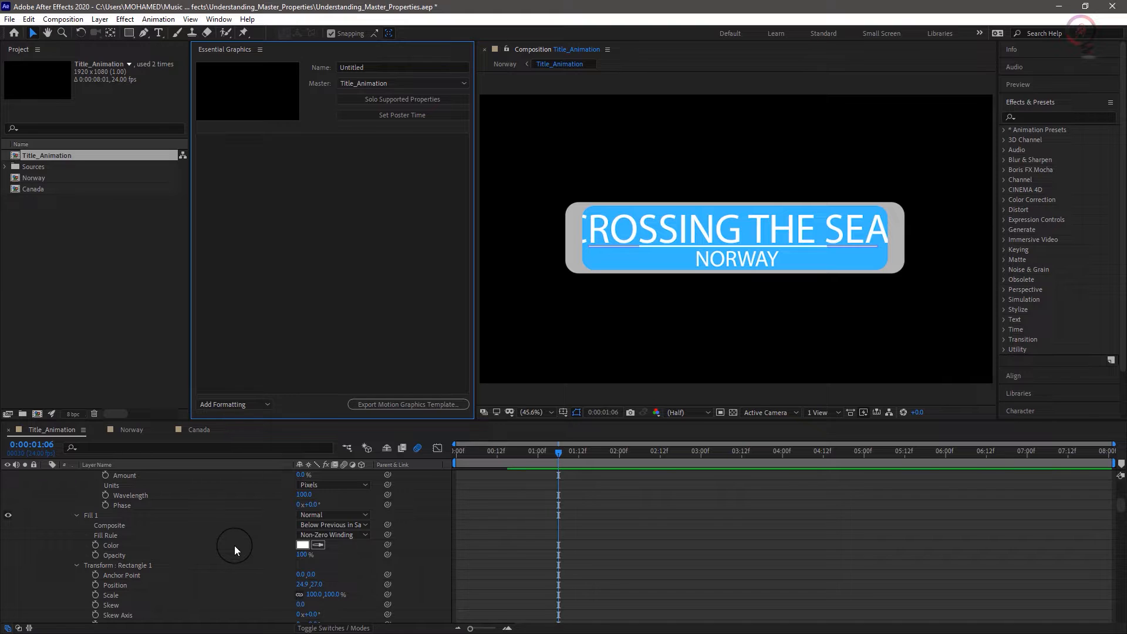
scroll(234, 544, down, 5)
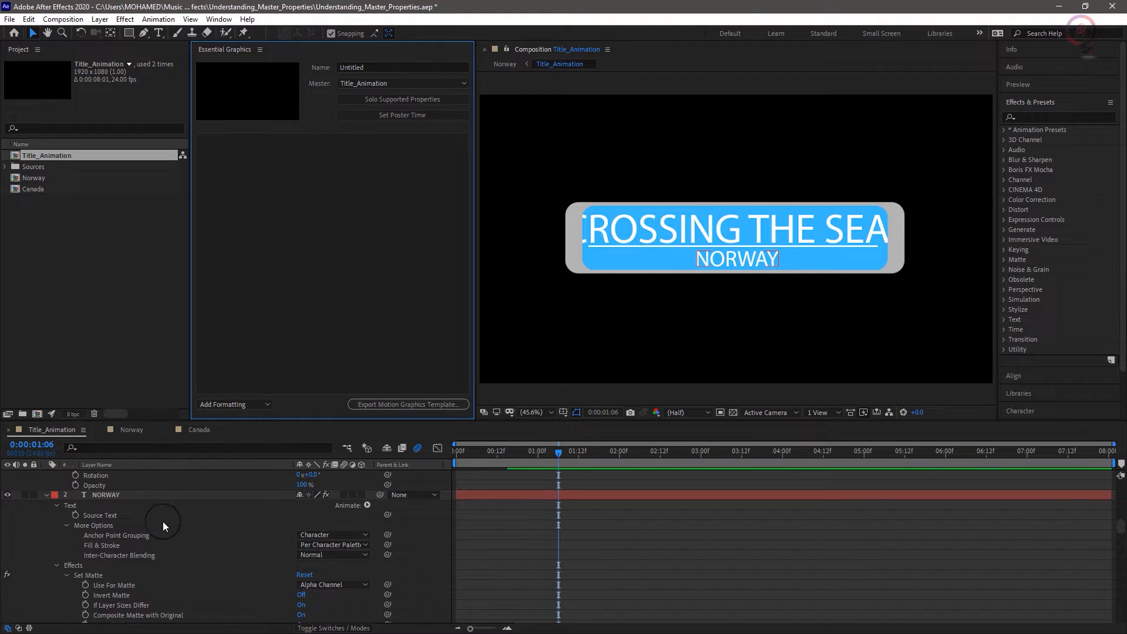
click(112, 516)
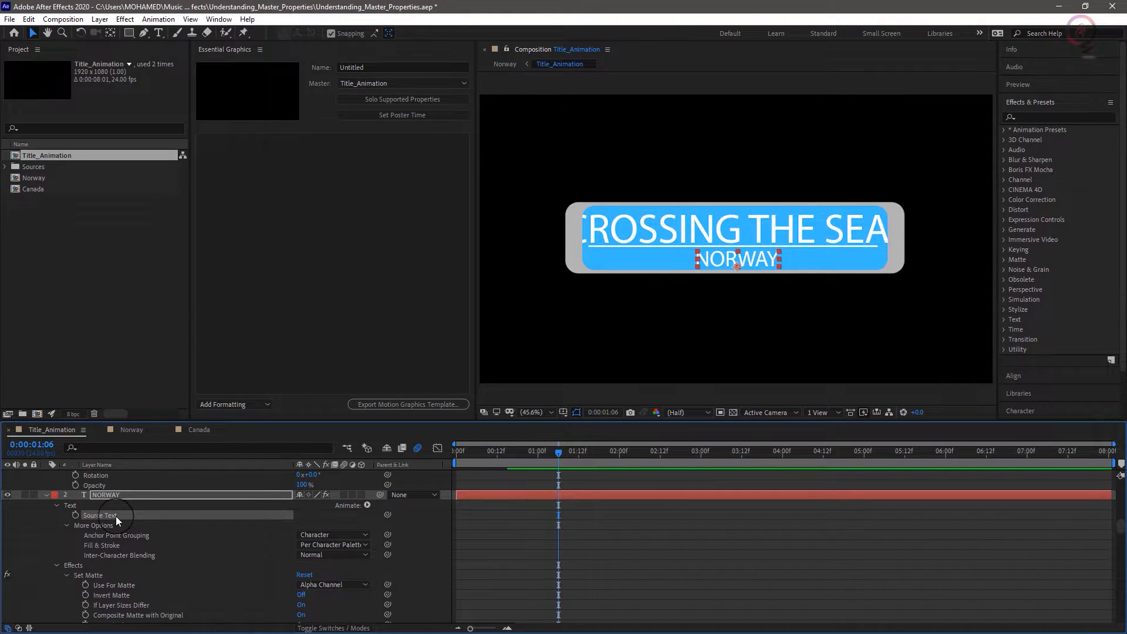
drag(115, 516, 273, 157)
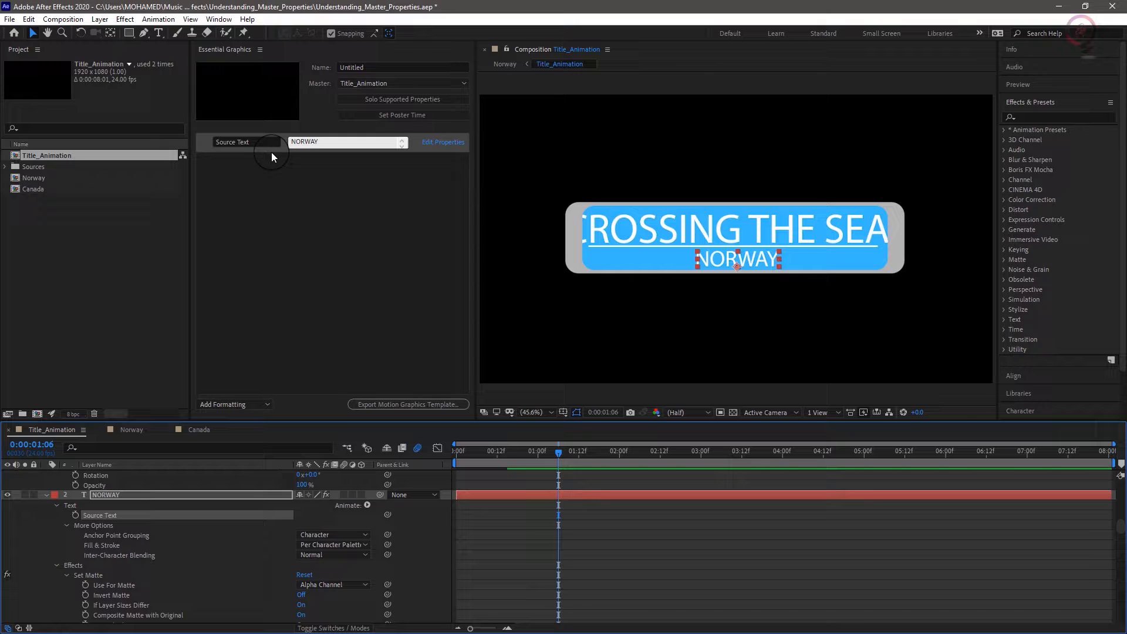
- Rename the Source Text property in Essential Graphics as "location text"
click(255, 141)
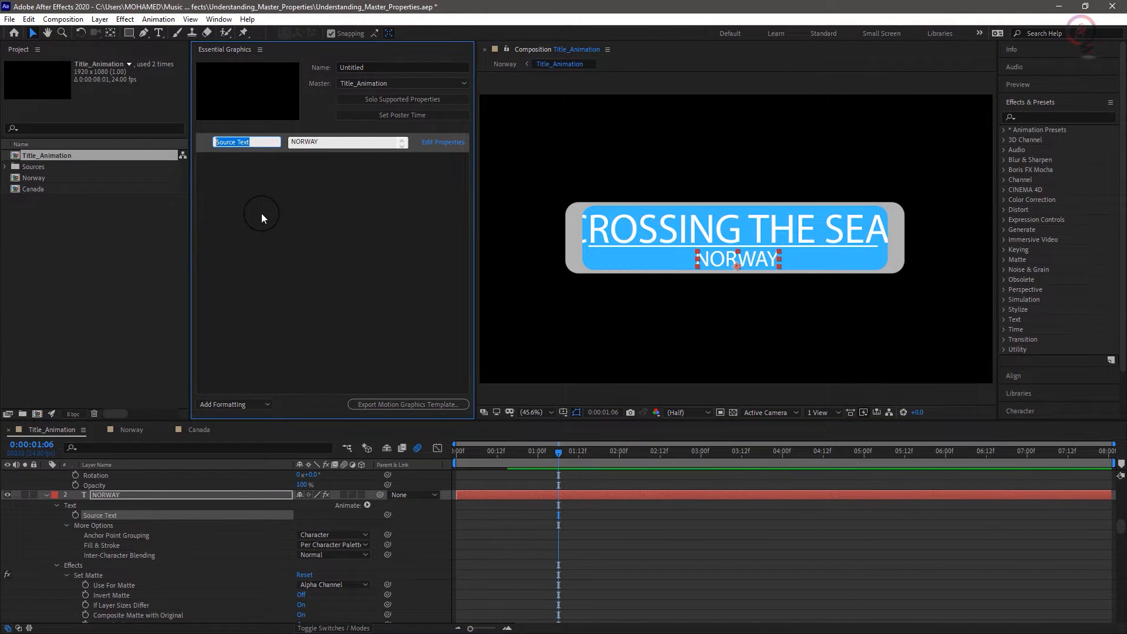
text(location tex)
click(287, 285)
- Add the Fill 1 Color property of the Inside frame layer to Essential Graphics
scroll(188, 567, down, 5)
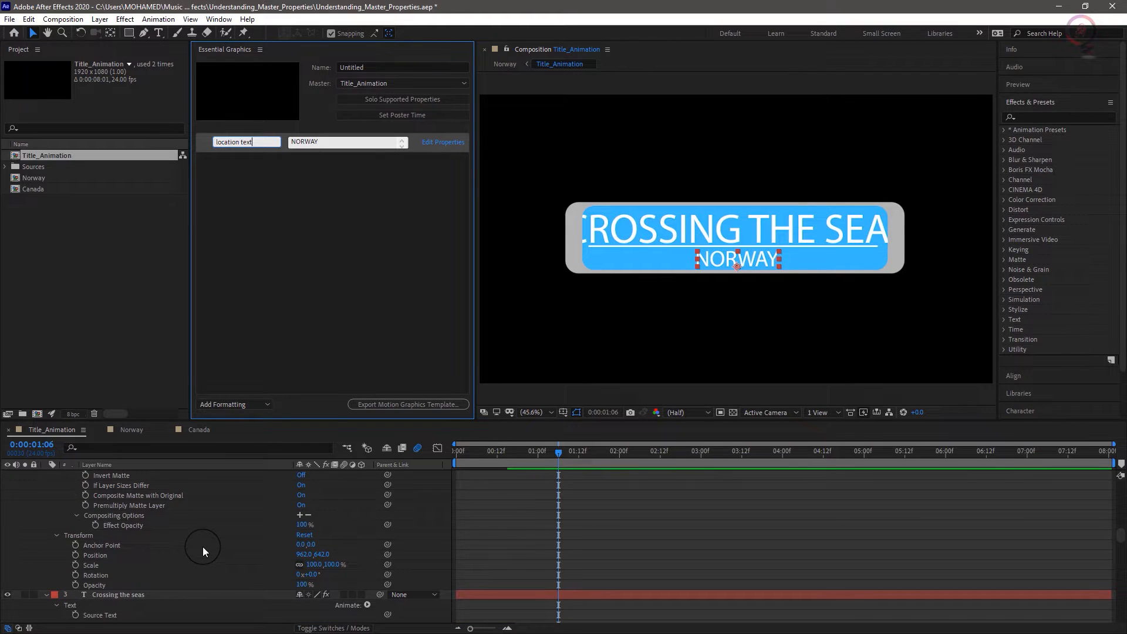
scroll(203, 547, down, 2)
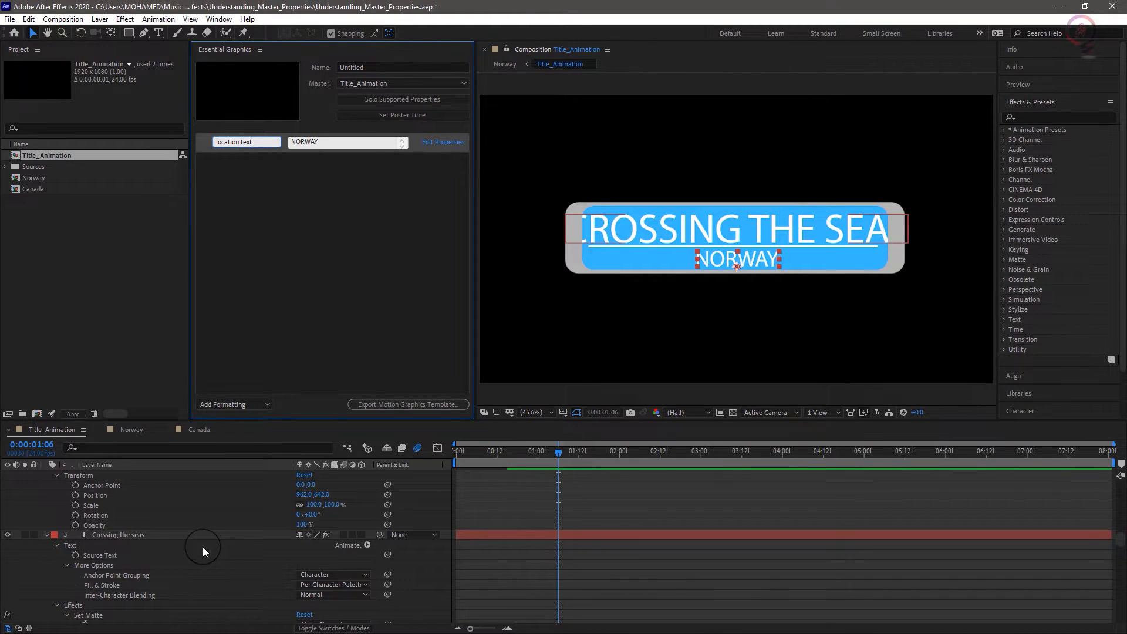
scroll(203, 547, down, 8)
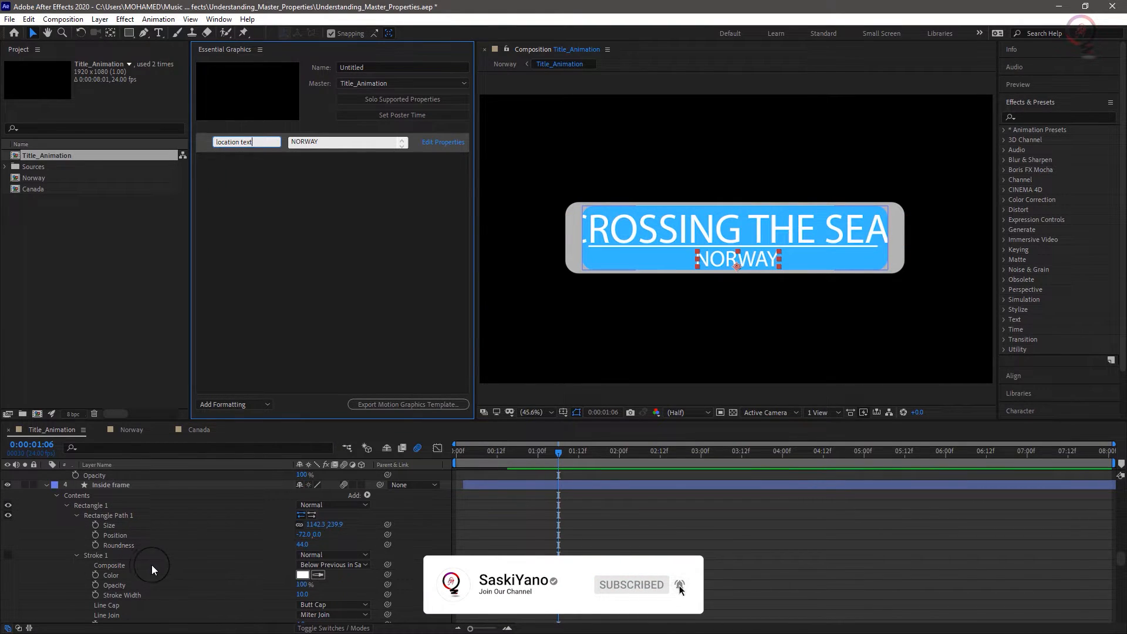
scroll(204, 546, down, 6)
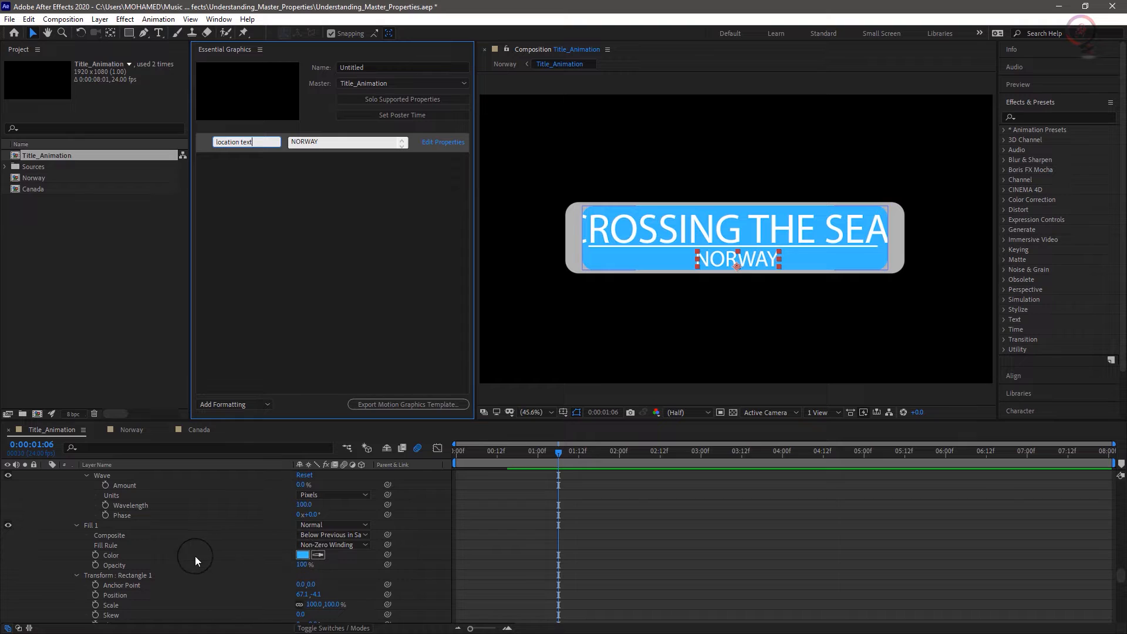
drag(141, 555, 263, 220)
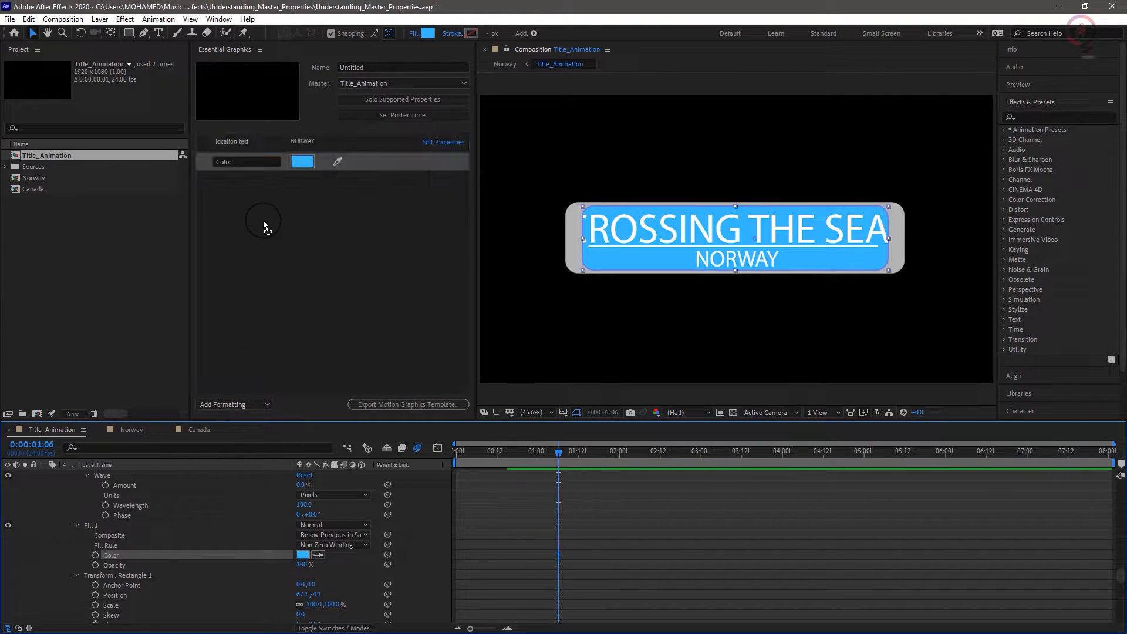
- Rename the Color property in Essential Graphics as "bar color"
click(246, 162)
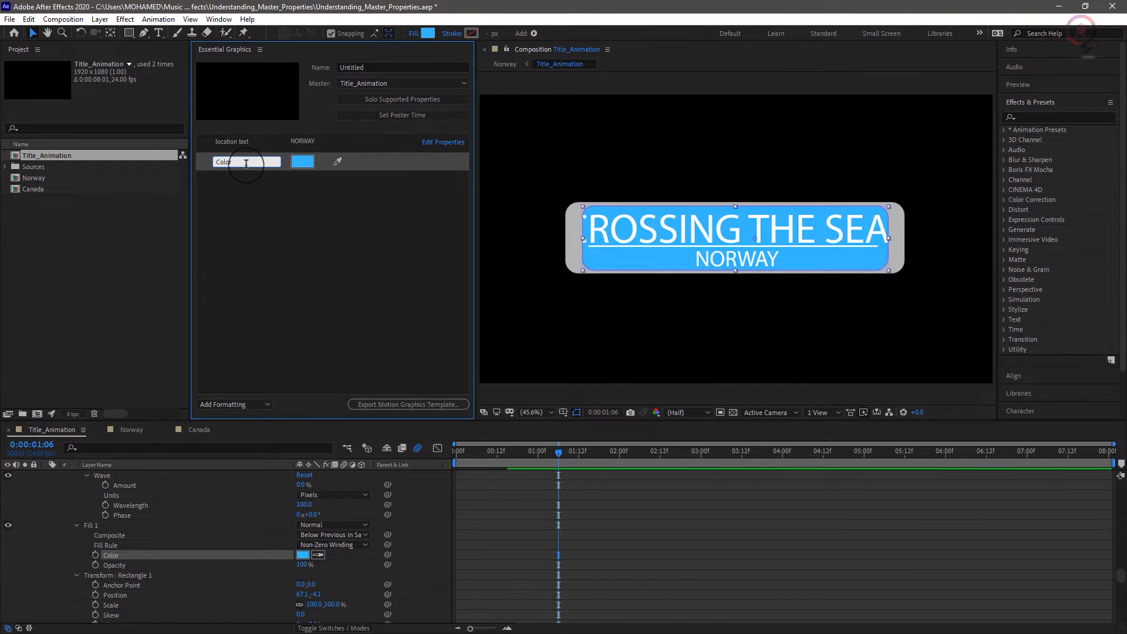
key(BackSpace)
key(BackSpace)
key(BackSpace)
key(BackSpace)
key(BackSpace)
text(bar color)
scroll(200, 543, down, 2)
scroll(200, 544, up, 3)
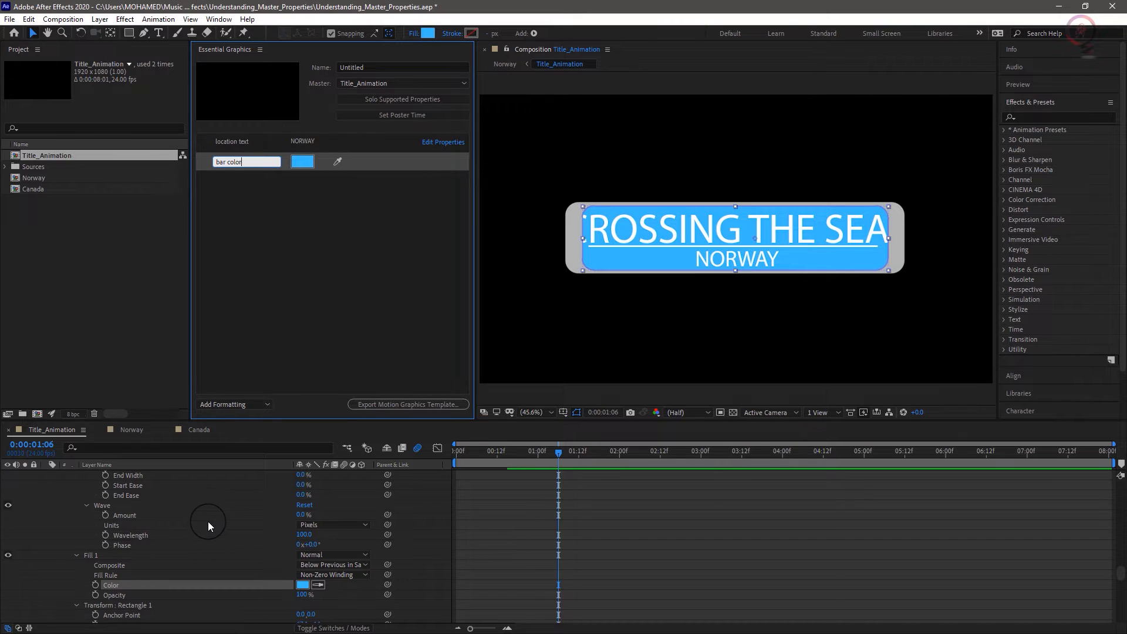
- In the Norway composition, override Title_Animation's bar color master property with a salmon red sampled from the bridge's light trail
click(136, 430)
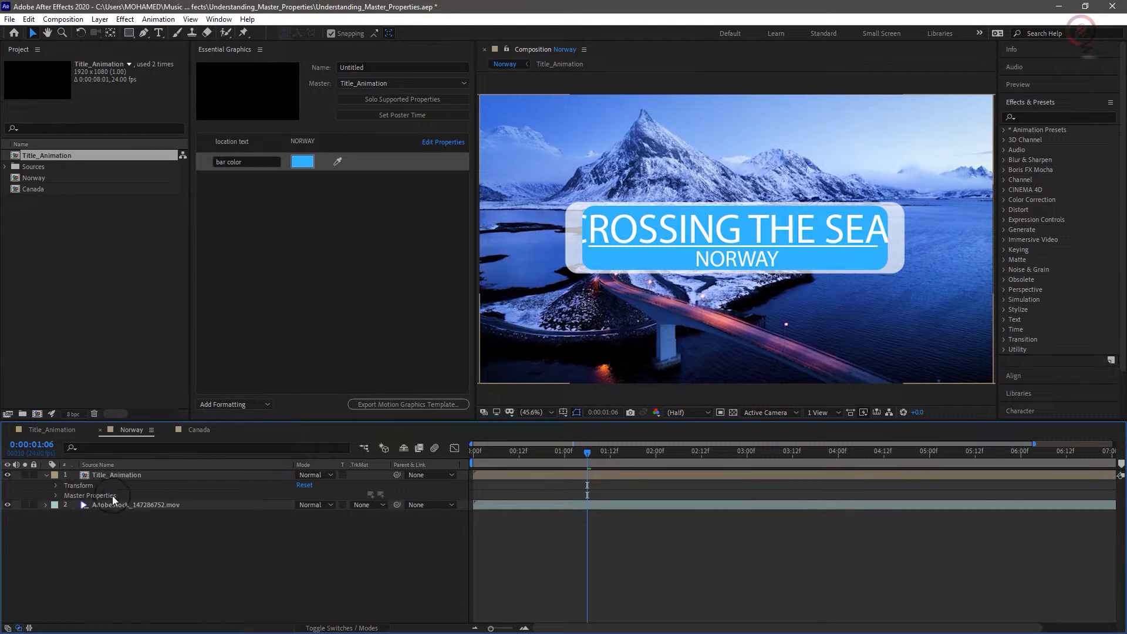
click(56, 496)
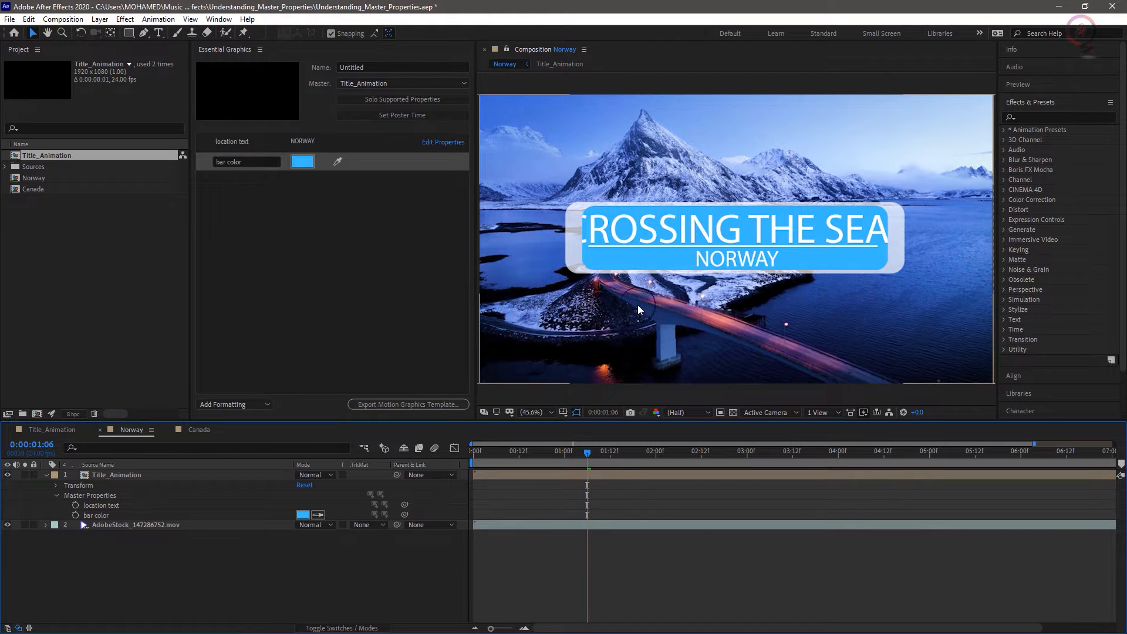
click(317, 515)
click(721, 316)
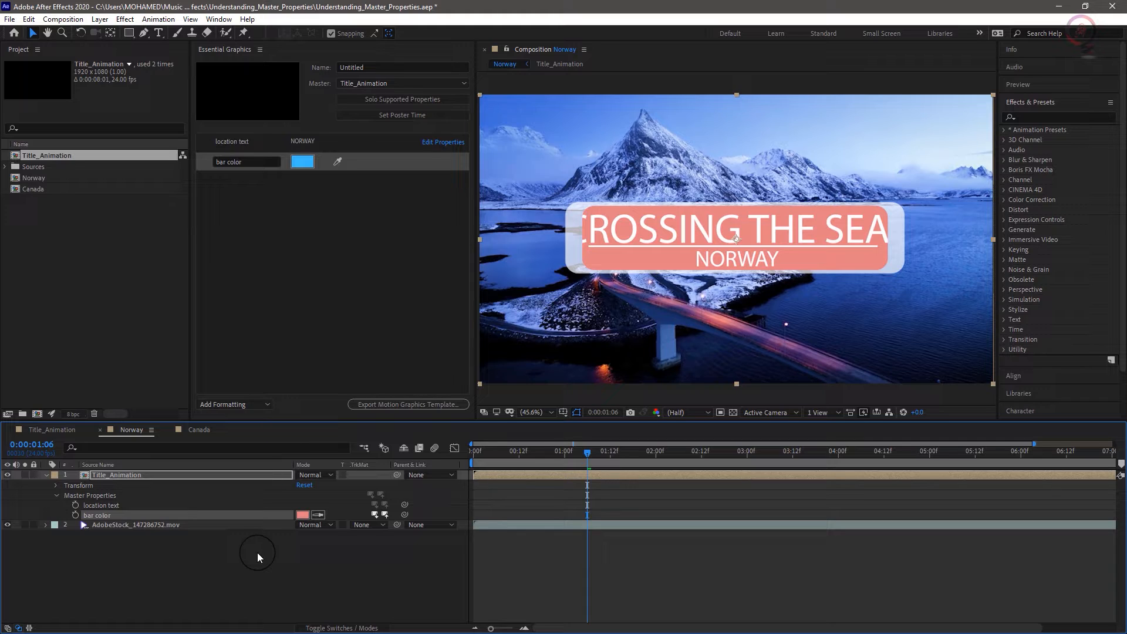
- In the Canada composition, override Title_Animation's location text master property with "canada"
click(197, 429)
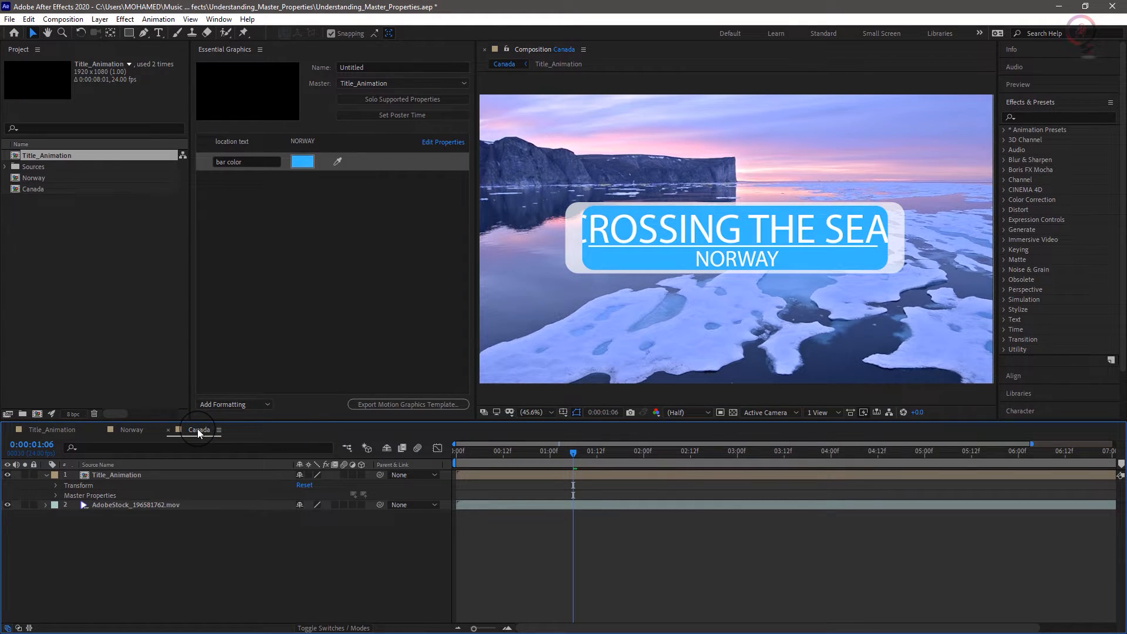
click(56, 496)
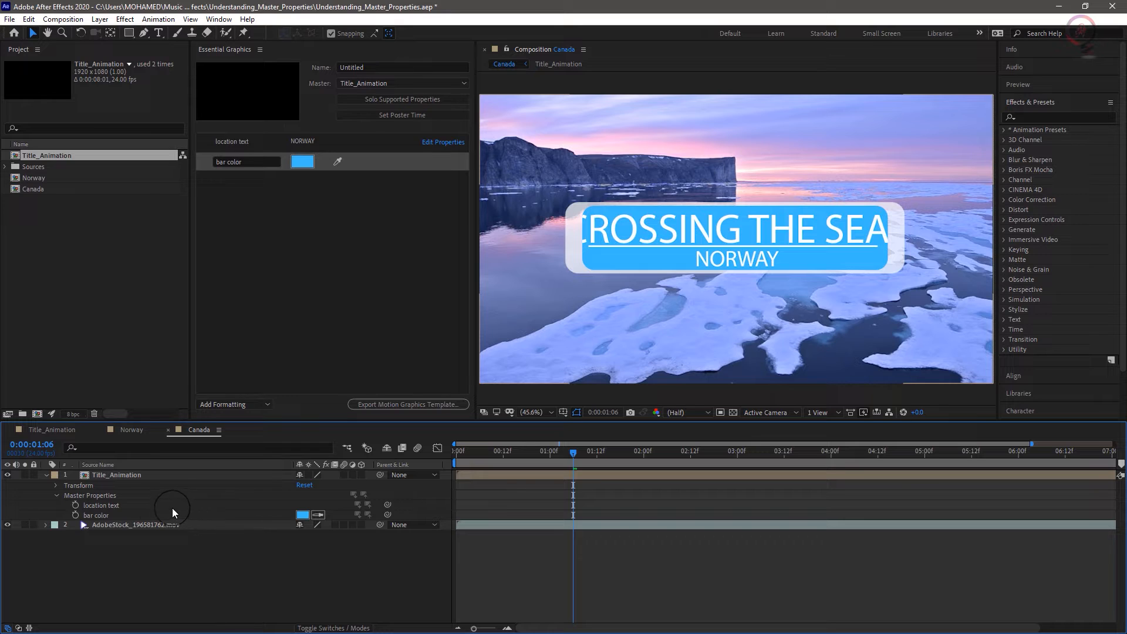
right_click(112, 504)
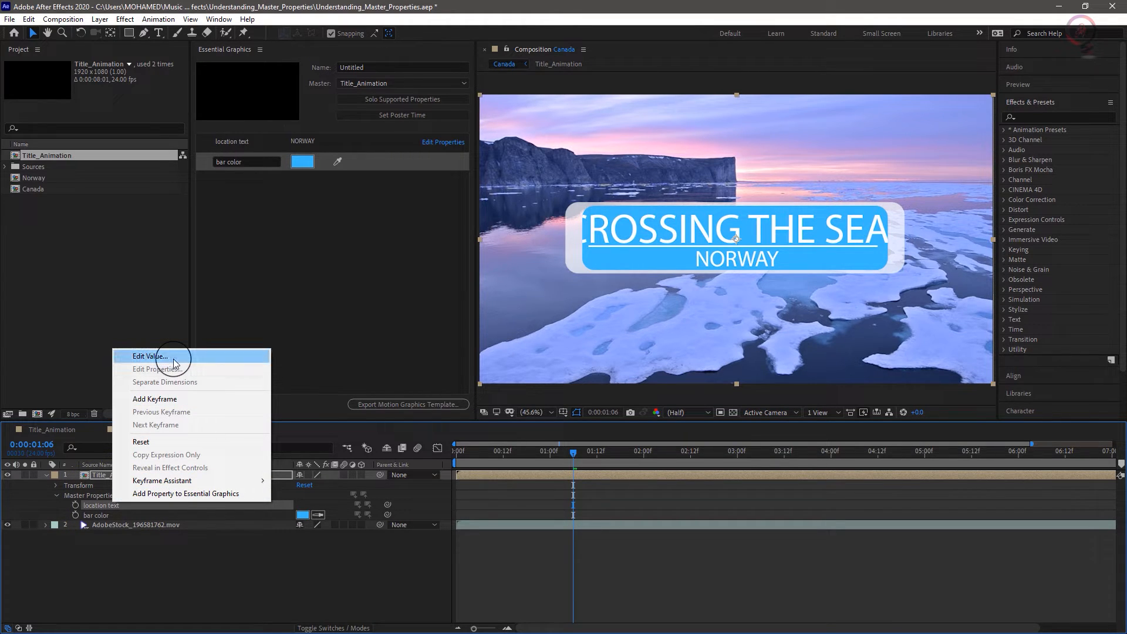
click(150, 356)
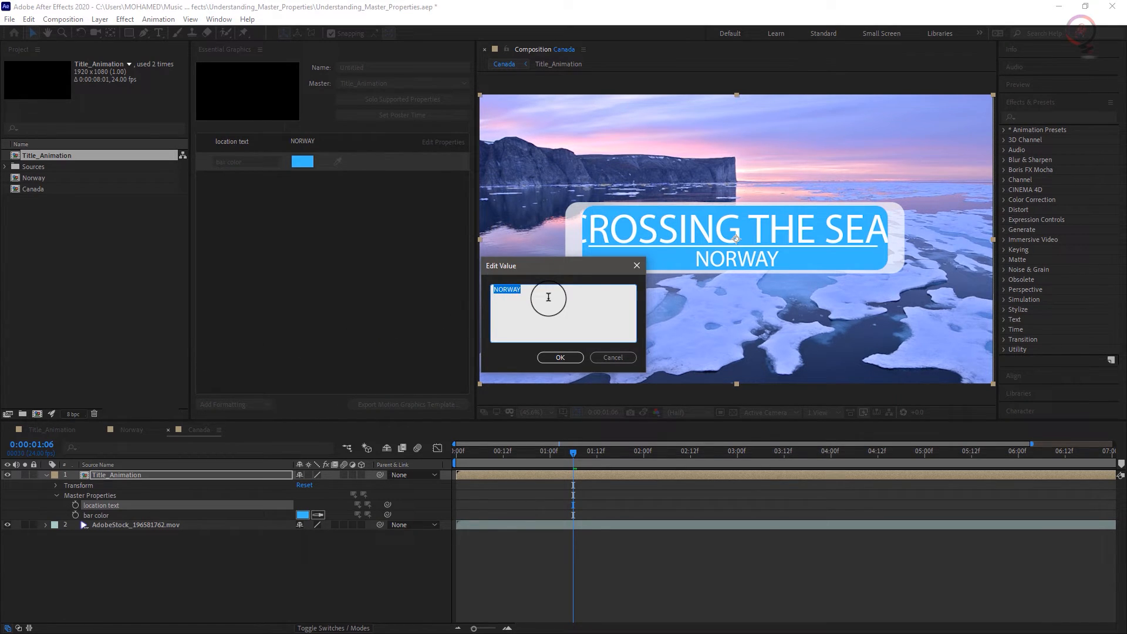
text(canada)
click(560, 357)
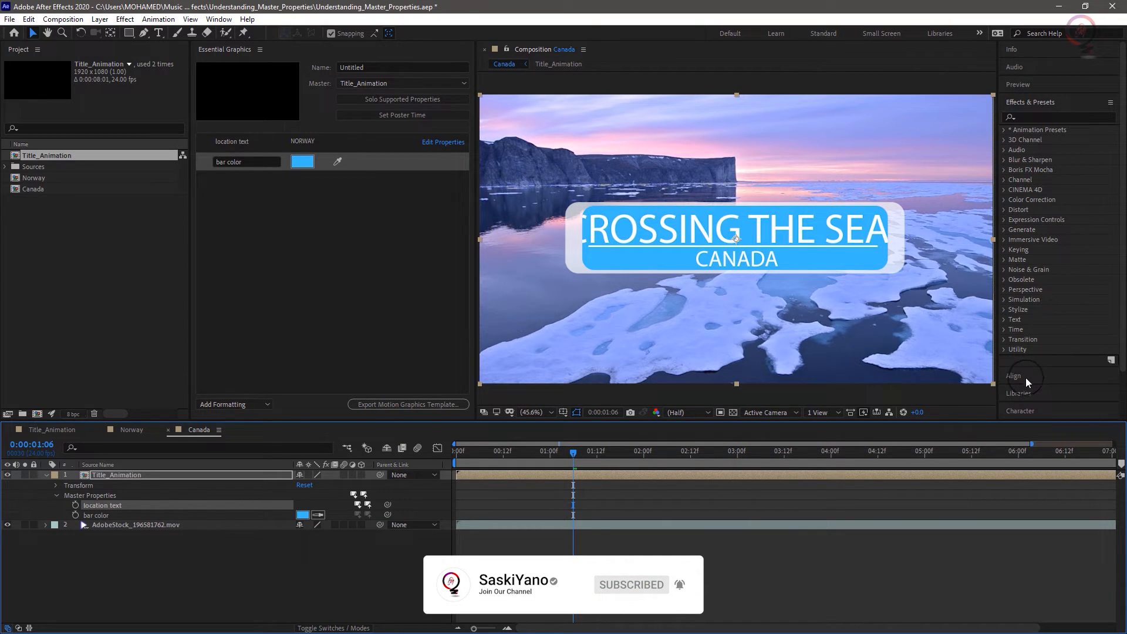
- Check the All Caps option in the character formatting settings and view the Norway composition's title for comparison
click(1026, 410)
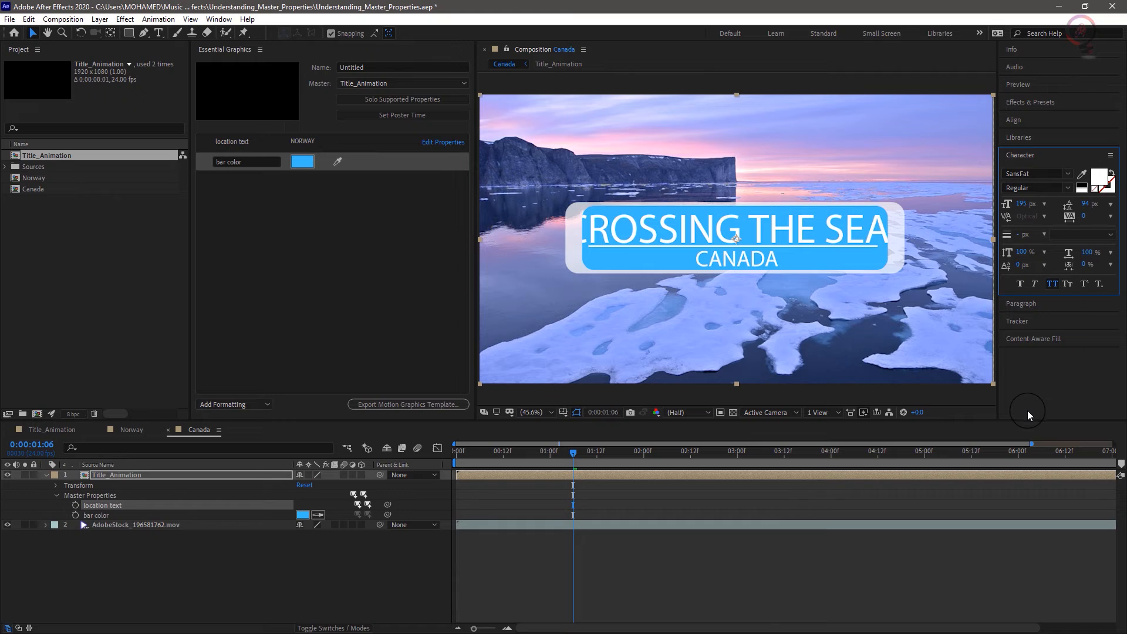
click(1051, 286)
click(127, 431)
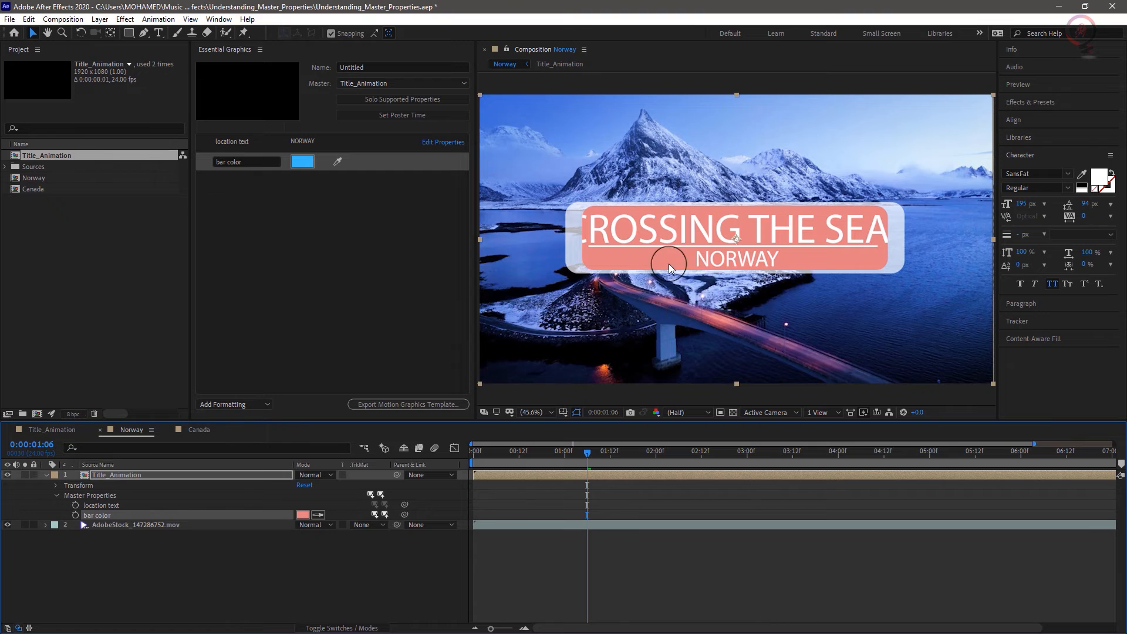